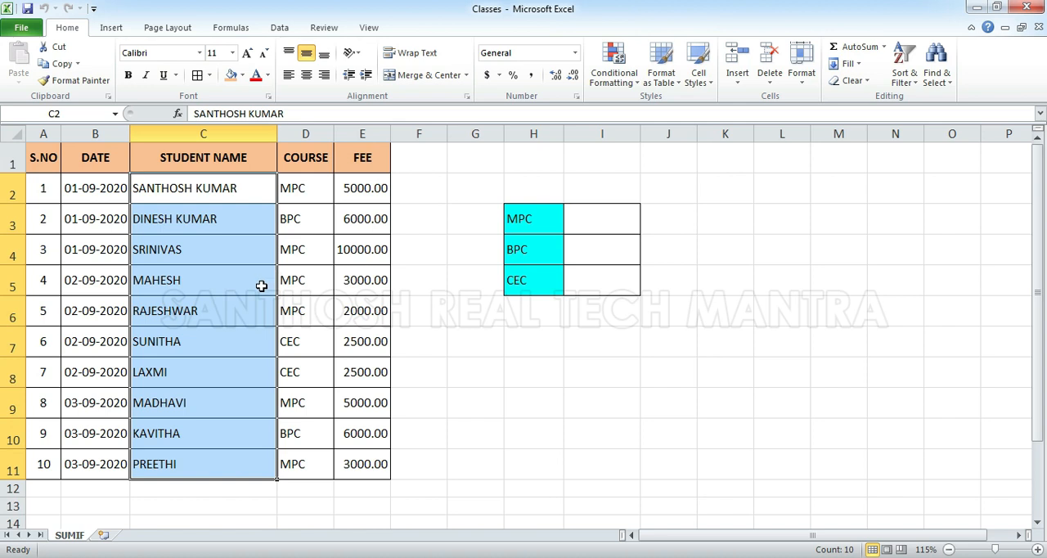
# Examine the student table's column headers and its course and fee entries in D2:E11
pyautogui.click(52, 163)
pyautogui.click(84, 163)
pyautogui.click(227, 166)
pyautogui.click(301, 164)
pyautogui.click(352, 164)
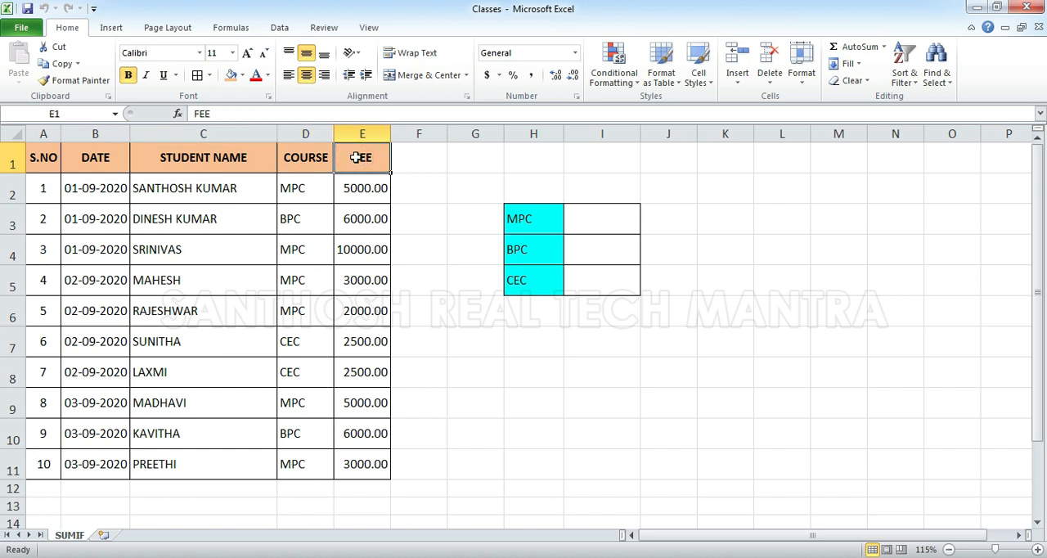
pyautogui.moveTo(290, 187); pyautogui.dragTo(351, 463)
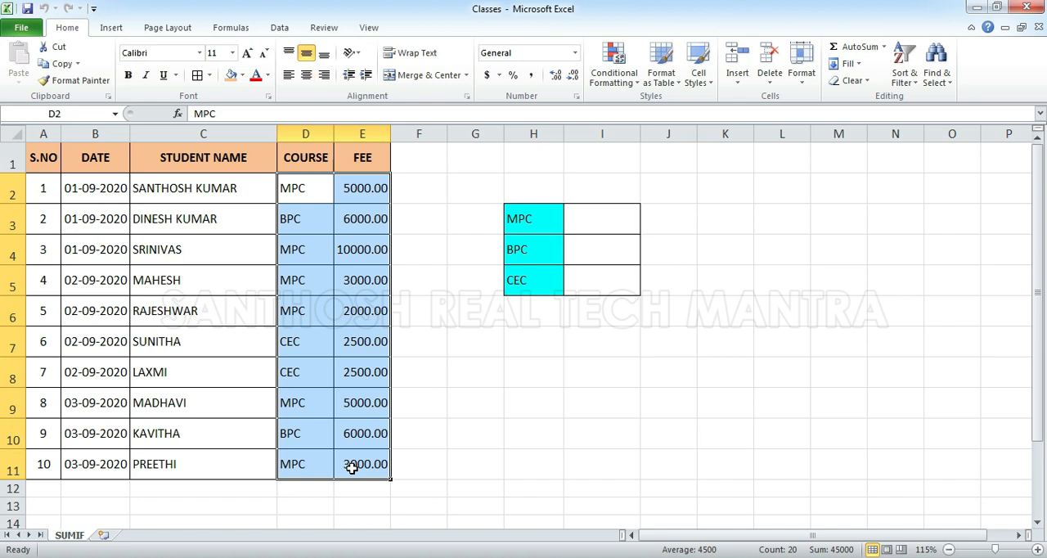
pyautogui.click(184, 197)
pyautogui.moveTo(292, 190); pyautogui.dragTo(351, 460)
# Review the empty result cells I3:I5 for MPC, BPC and CEC, and the source data in A2:E11
pyautogui.click(591, 226)
pyautogui.click(591, 249)
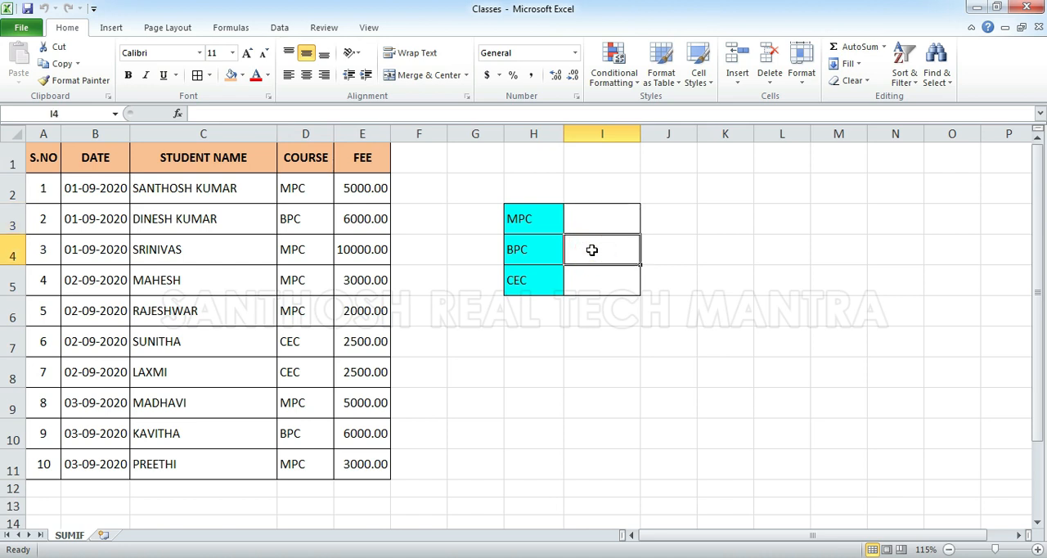
pyautogui.click(598, 279)
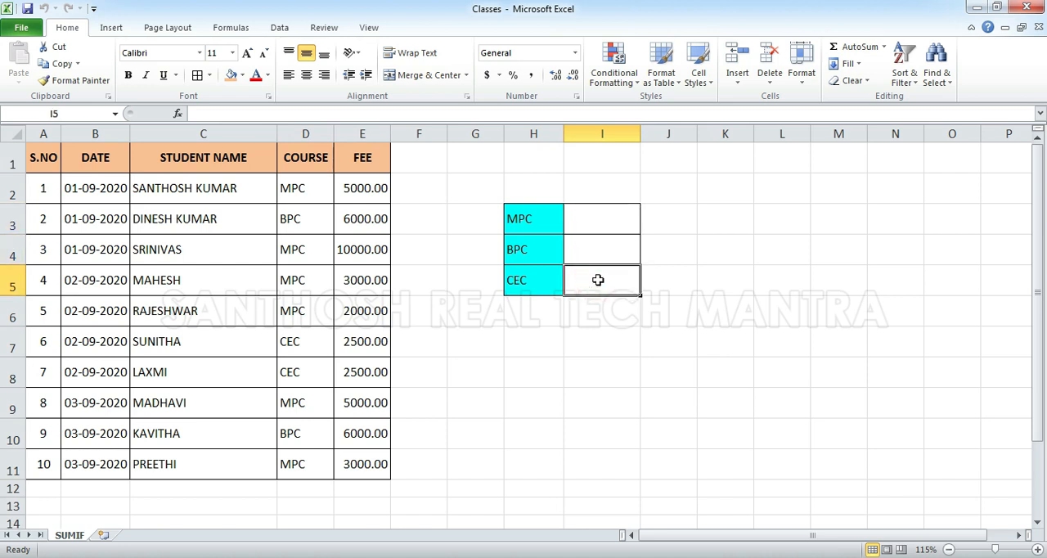
pyautogui.click(591, 229)
pyautogui.click(593, 252)
pyautogui.click(593, 282)
pyautogui.moveTo(358, 463); pyautogui.dragTo(28, 185)
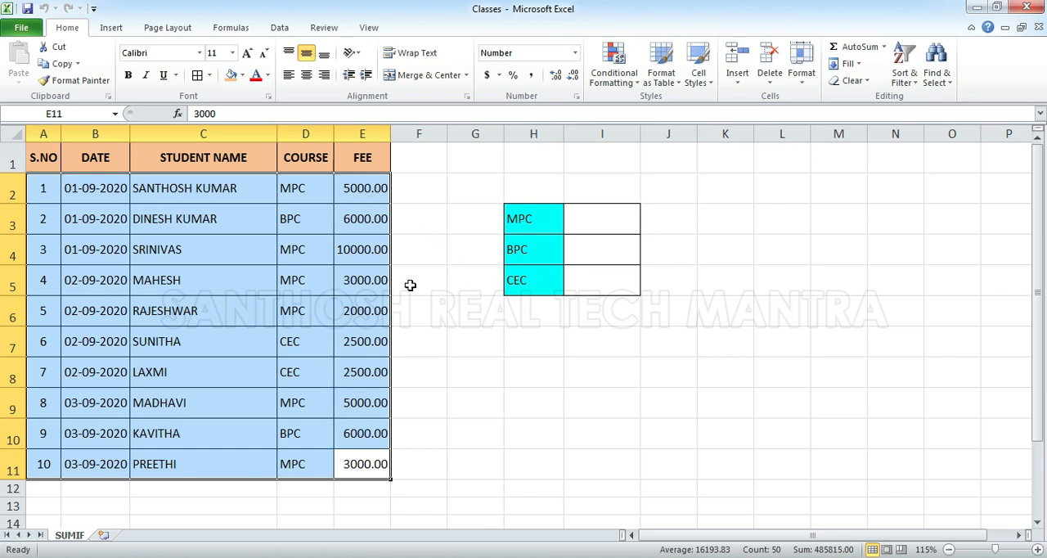
pyautogui.click(540, 378)
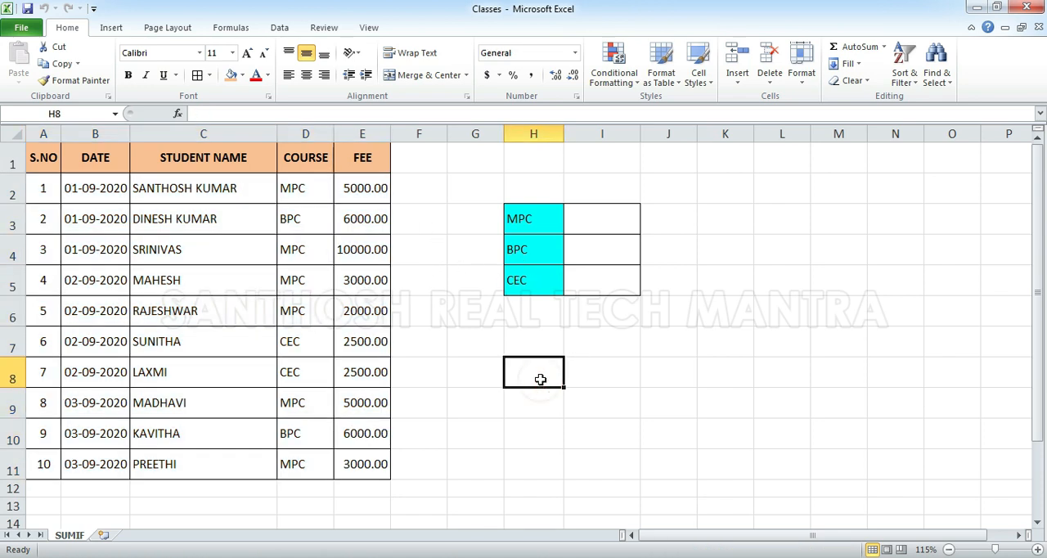
pyautogui.write('=SU')
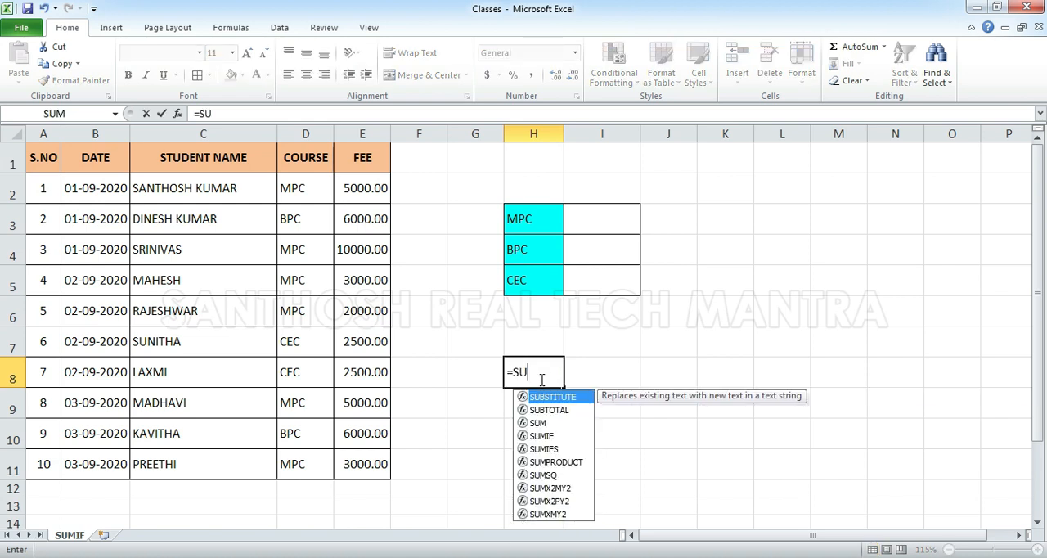
pyautogui.write('MIF(')
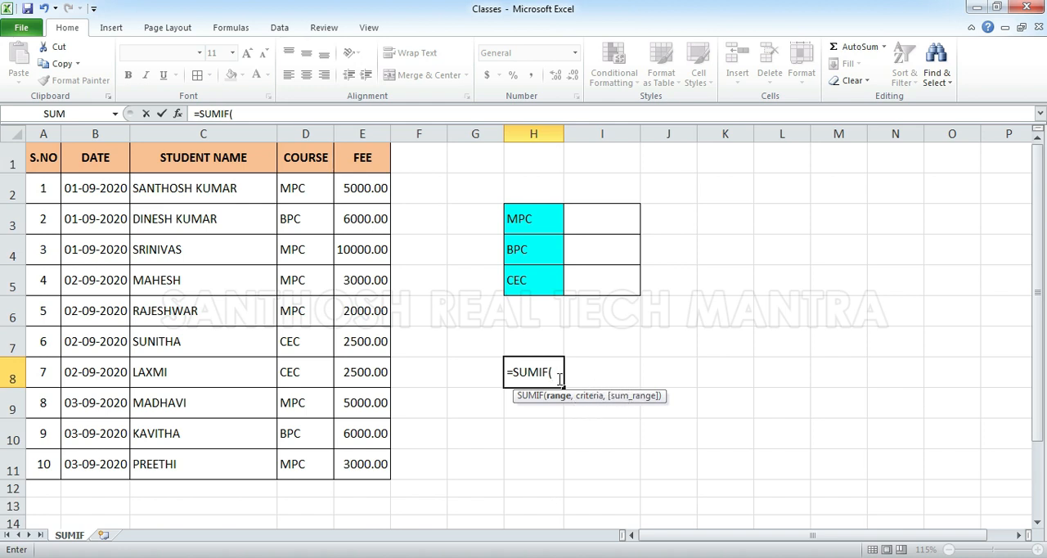
pyautogui.press('Escape')
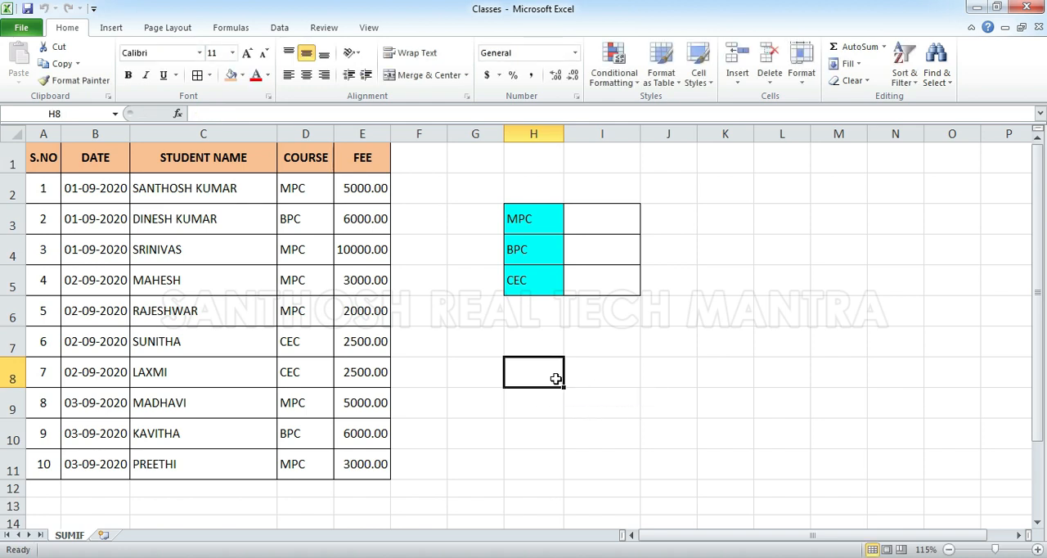
# Write the syntax note SUMIF(RANGE,CRITERIA,SUMRANGE) as plain text in cell H8
pyautogui.write('SUMIF(RANGE,CRITERIA,SU')
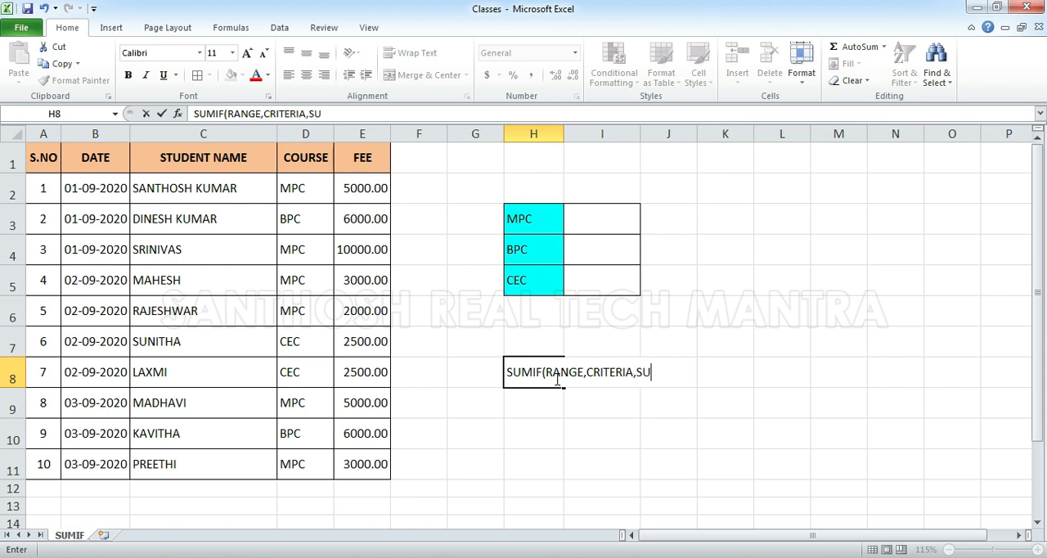
pyautogui.write('MRANGE')
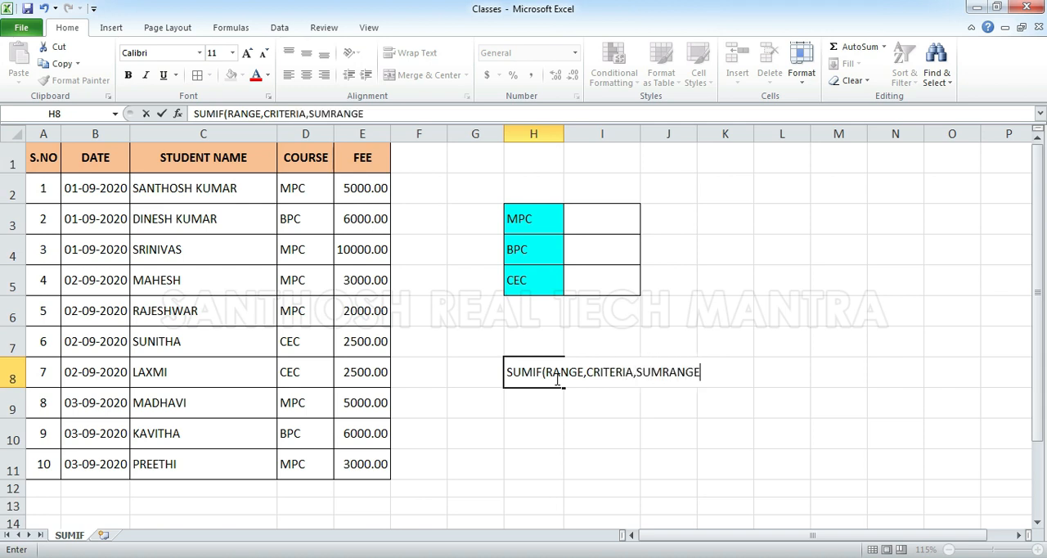
pyautogui.write(')')
# Review the course range D2:D11 and the fee range E2:E11, and clear the syntax note from H8
pyautogui.click(311, 186)
pyautogui.moveTo(311, 186); pyautogui.dragTo(298, 466)
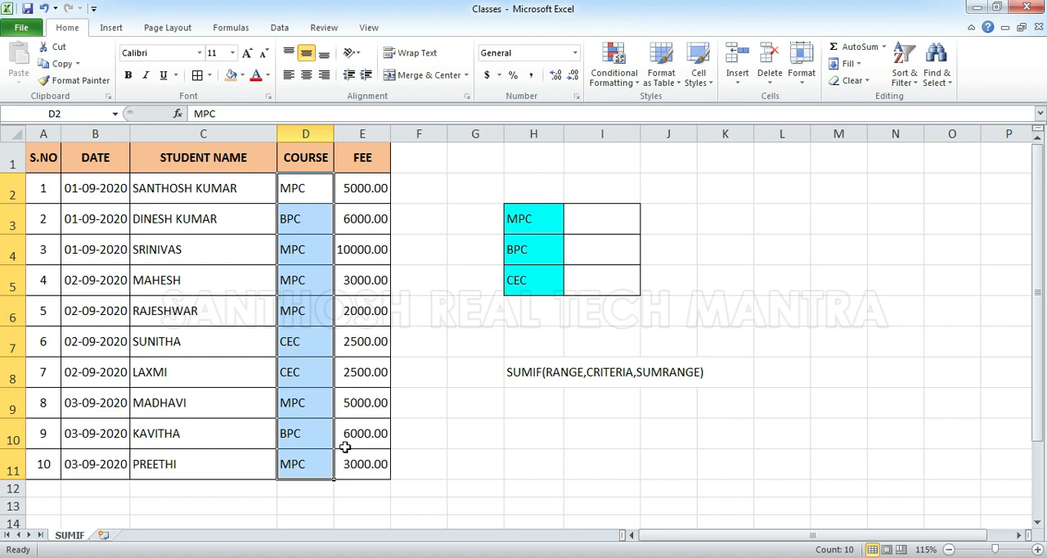
pyautogui.click(603, 371)
pyautogui.moveTo(308, 187); pyautogui.dragTo(308, 463)
pyautogui.click(357, 188)
pyautogui.moveTo(358, 188); pyautogui.dragTo(358, 471)
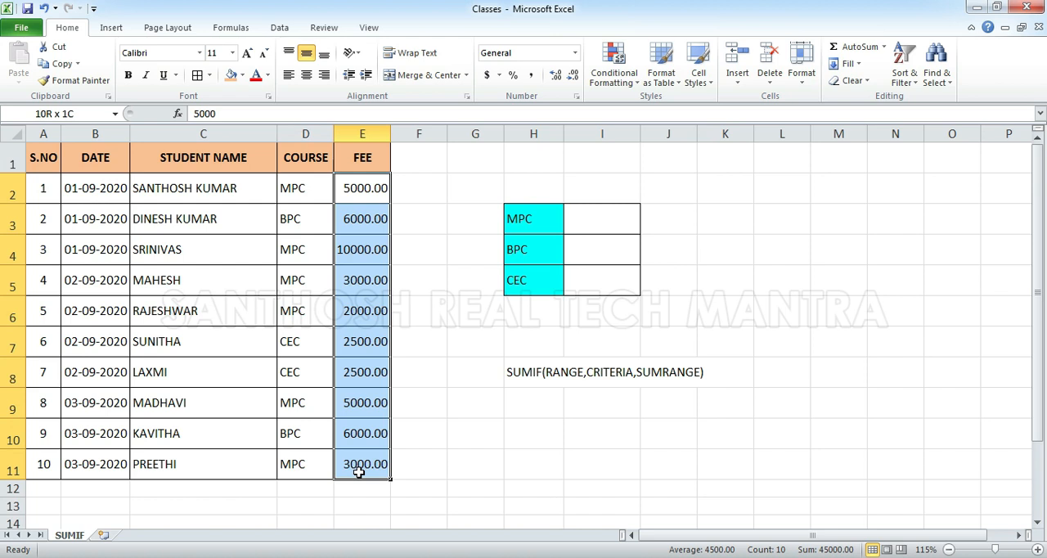
pyautogui.click(523, 372)
pyautogui.press('Delete')
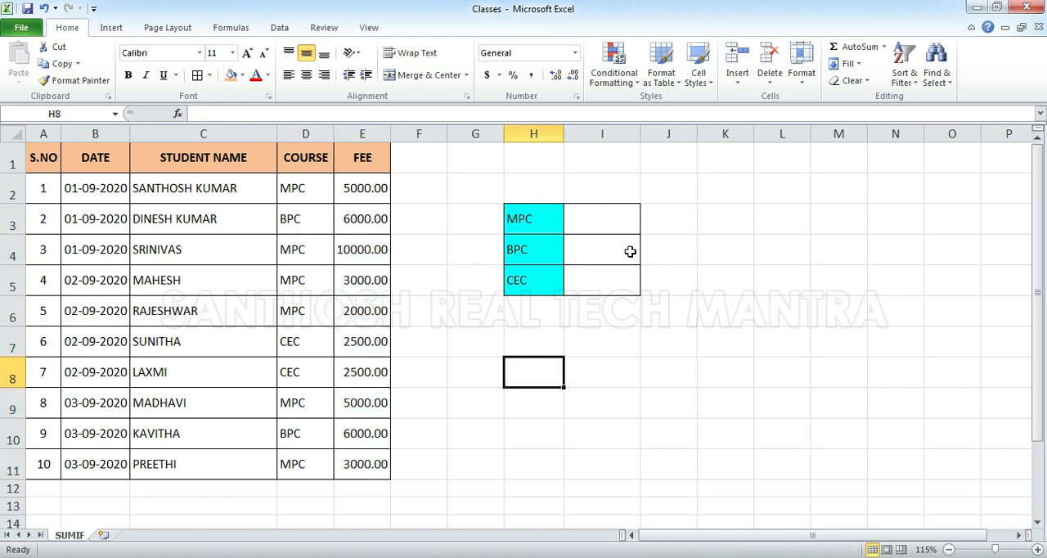
# Enter =SUMIF(D2:D11,"MPC",E2:E11) in I3 to total the MPC fees
pyautogui.click(608, 215)
pyautogui.write('=SUMIF(')
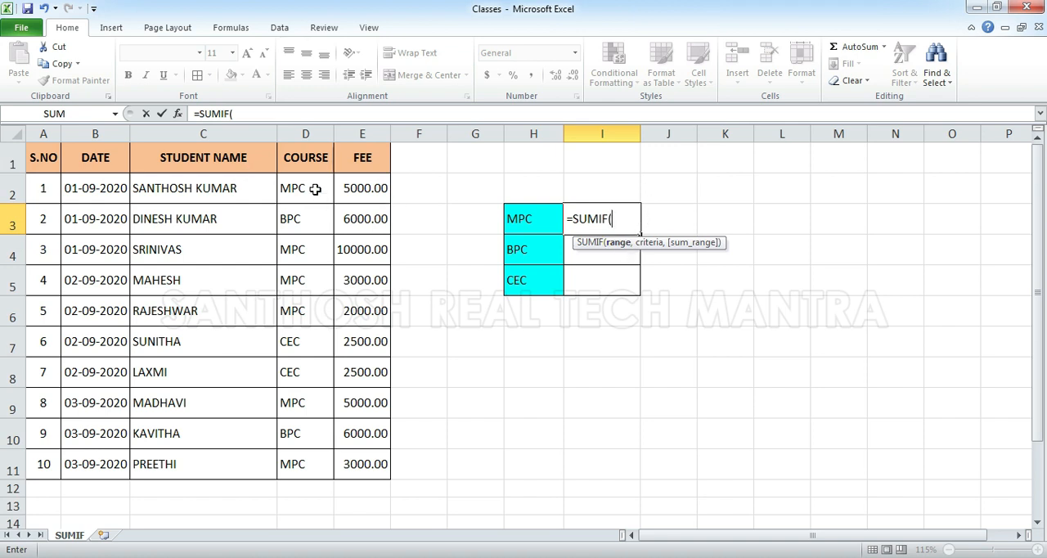
pyautogui.moveTo(315, 188); pyautogui.dragTo(293, 464)
pyautogui.write(',')
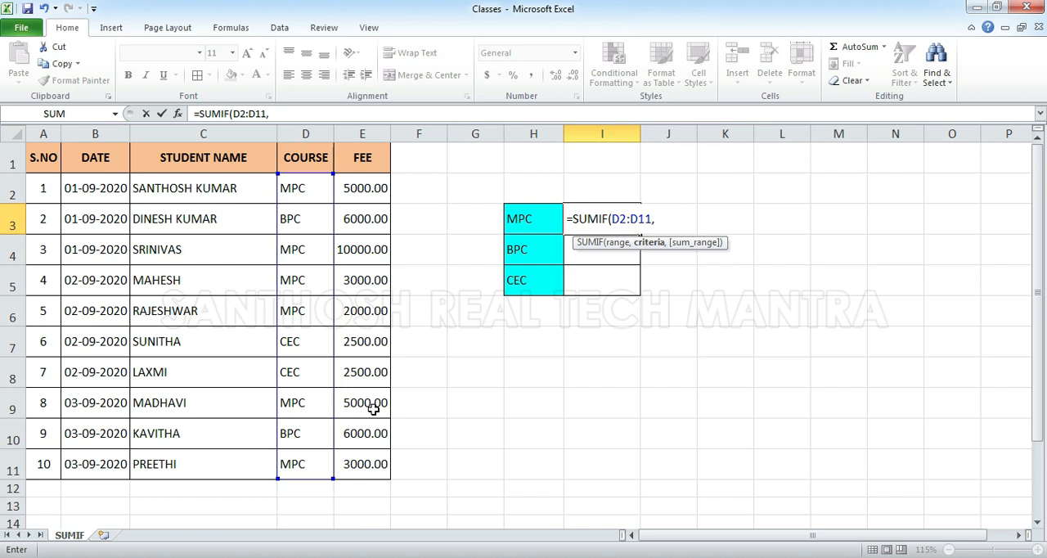
pyautogui.write('"MPC,')
pyautogui.write(',')
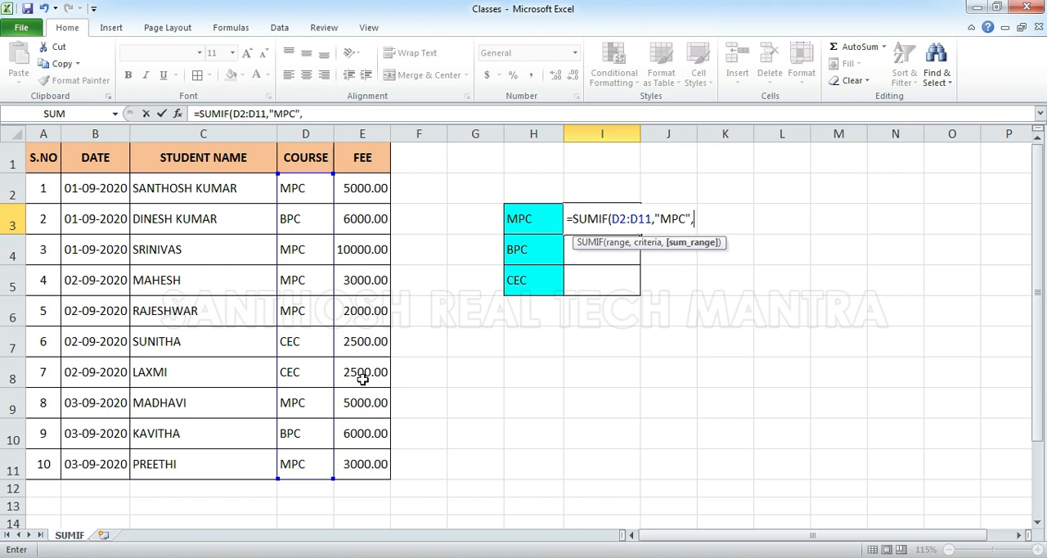
pyautogui.moveTo(365, 189); pyautogui.dragTo(352, 467)
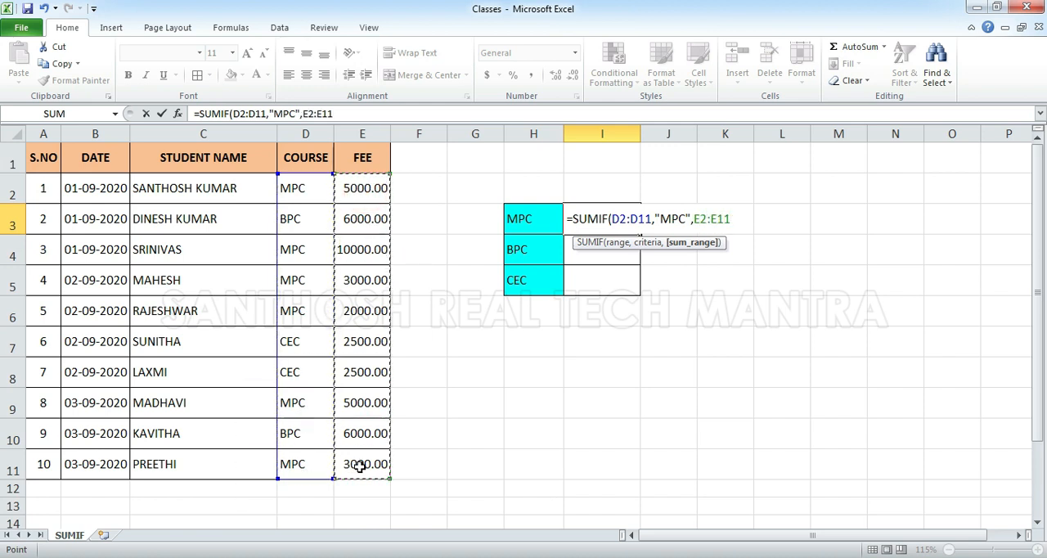
pyautogui.write(')')
pyautogui.press('Return')
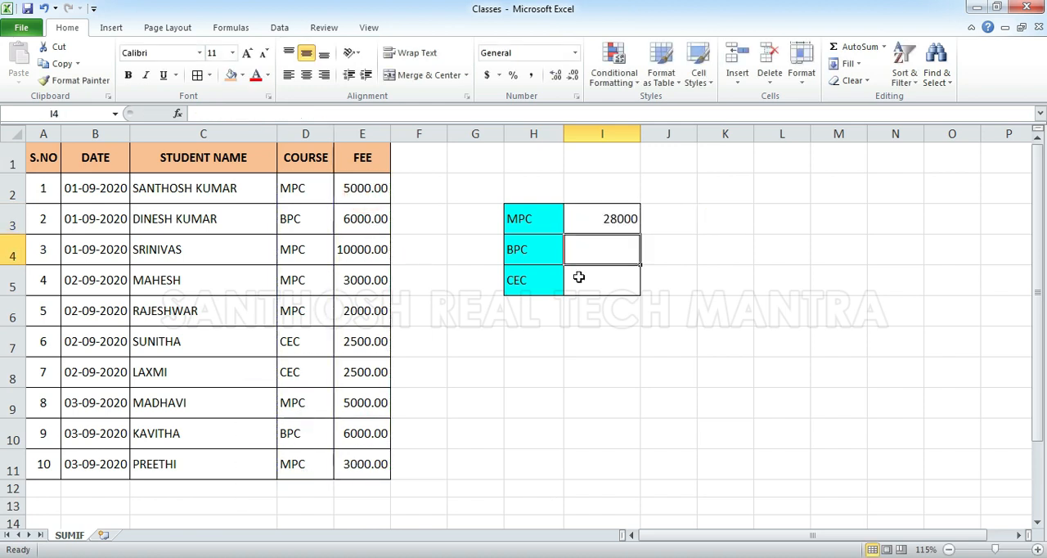
# Check the I3 total against the combined selection of MPC fee cells E2, E4, E5, E6, E9 and E11
pyautogui.click(621, 218)
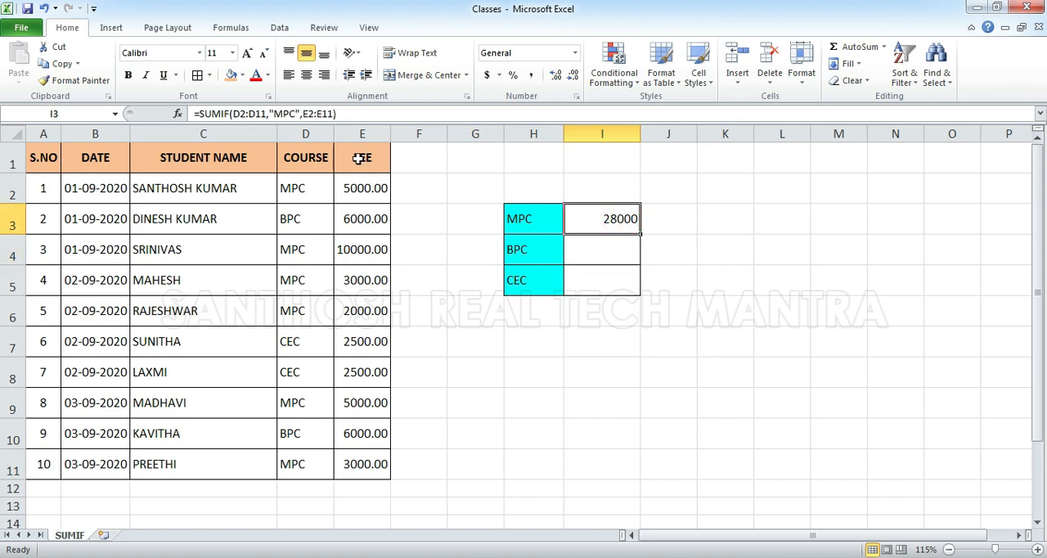
pyautogui.click(347, 196)
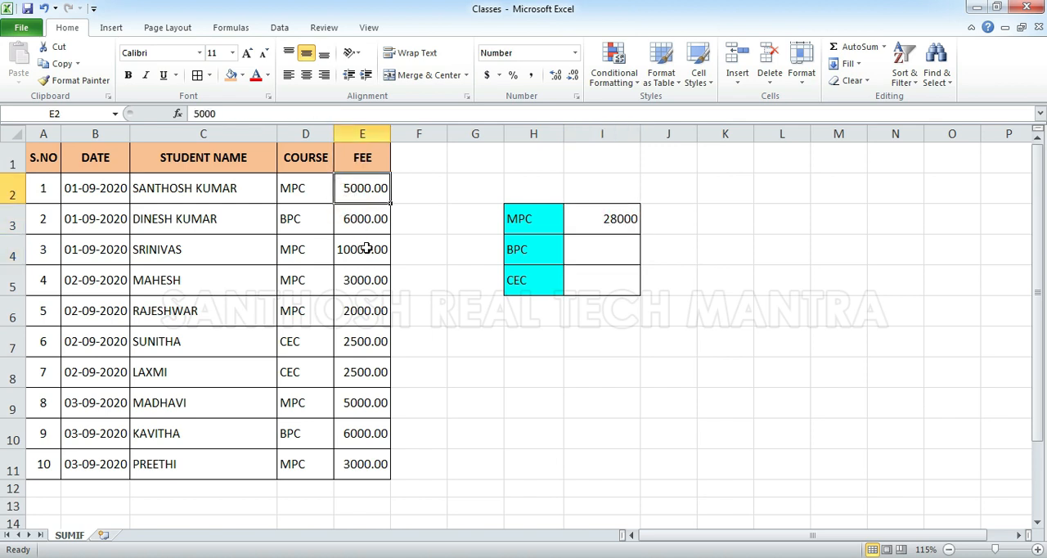
pyautogui.keyDown('ctrl'); pyautogui.click(364, 248); pyautogui.keyUp('ctrl')
pyautogui.keyDown('ctrl'); pyautogui.click(365, 280); pyautogui.keyUp('ctrl')
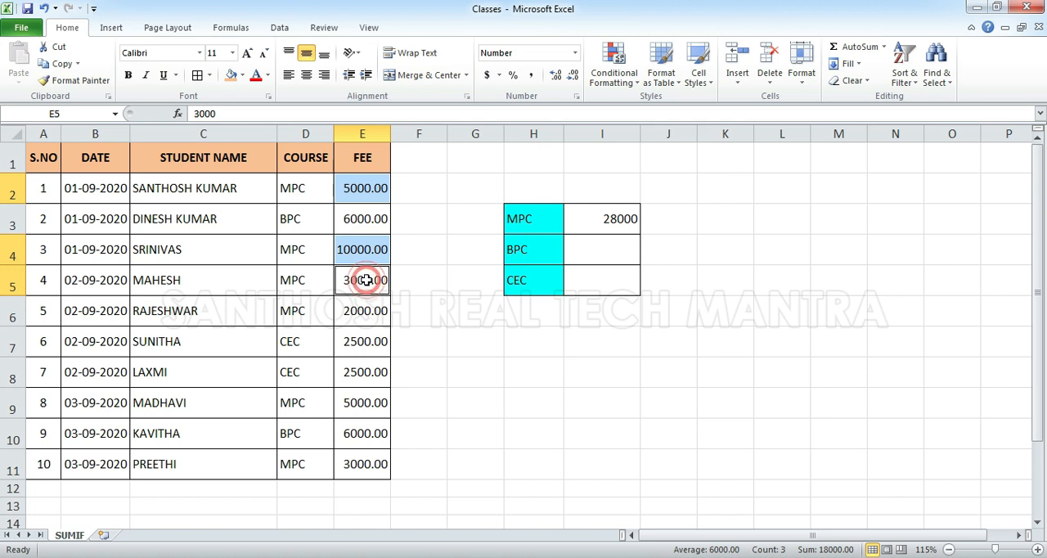
pyautogui.keyDown('ctrl'); pyautogui.click(351, 317); pyautogui.keyUp('ctrl')
pyautogui.keyDown('ctrl'); pyautogui.click(353, 400); pyautogui.keyUp('ctrl')
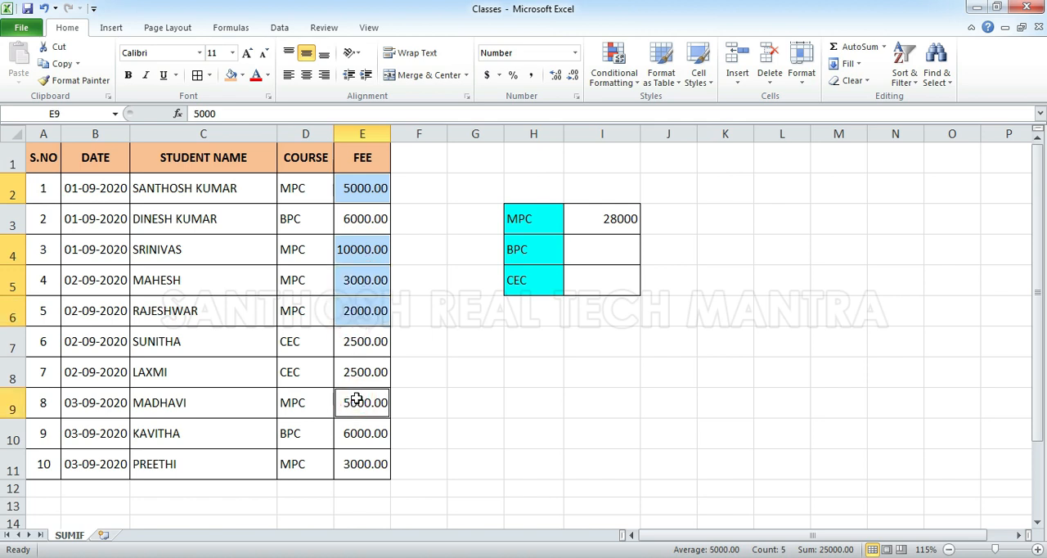
pyautogui.keyDown('ctrl'); pyautogui.click(365, 463); pyautogui.keyUp('ctrl')
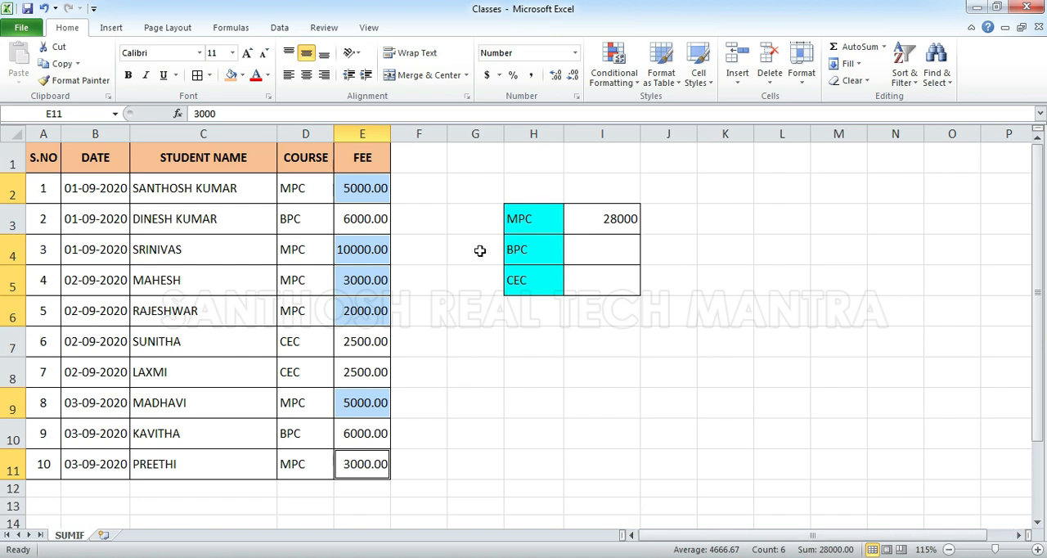
pyautogui.click(568, 236)
pyautogui.click(605, 214)
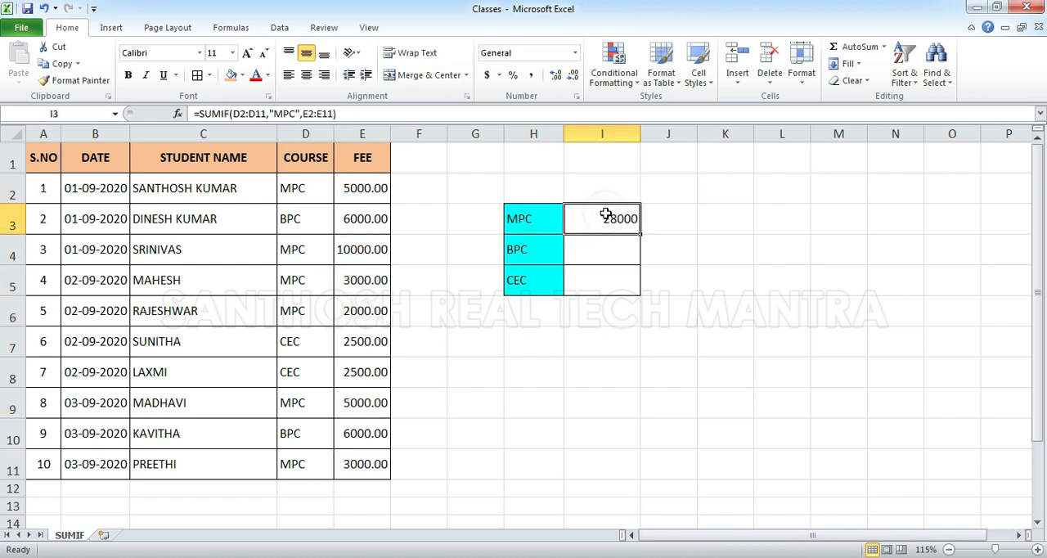
pyautogui.click(579, 252)
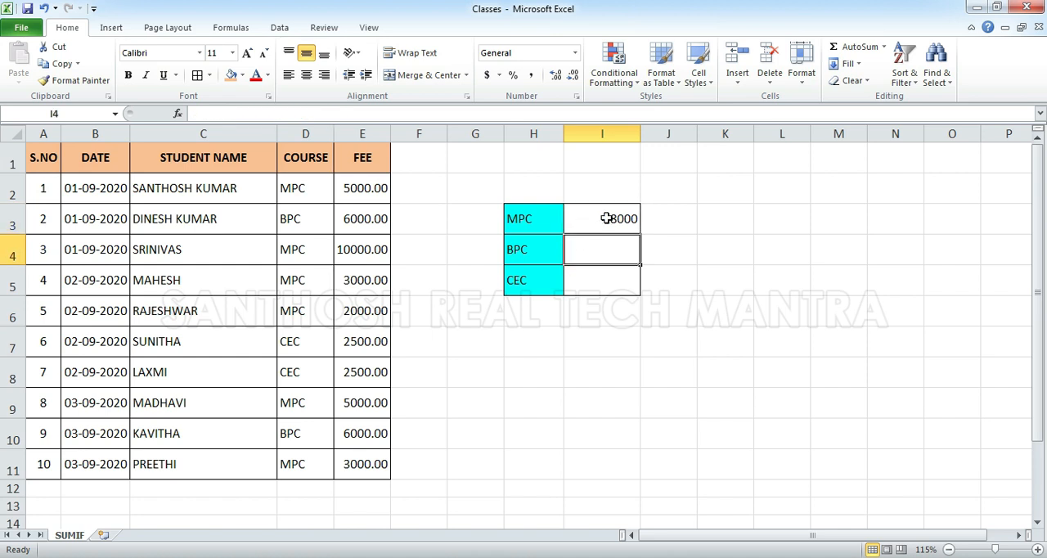
# Make both ranges in the I3 formula absolute, as =SUMIF($D$2:$D$11,"MPC",$E$2:$E$11)
pyautogui.doubleClick(608, 218)
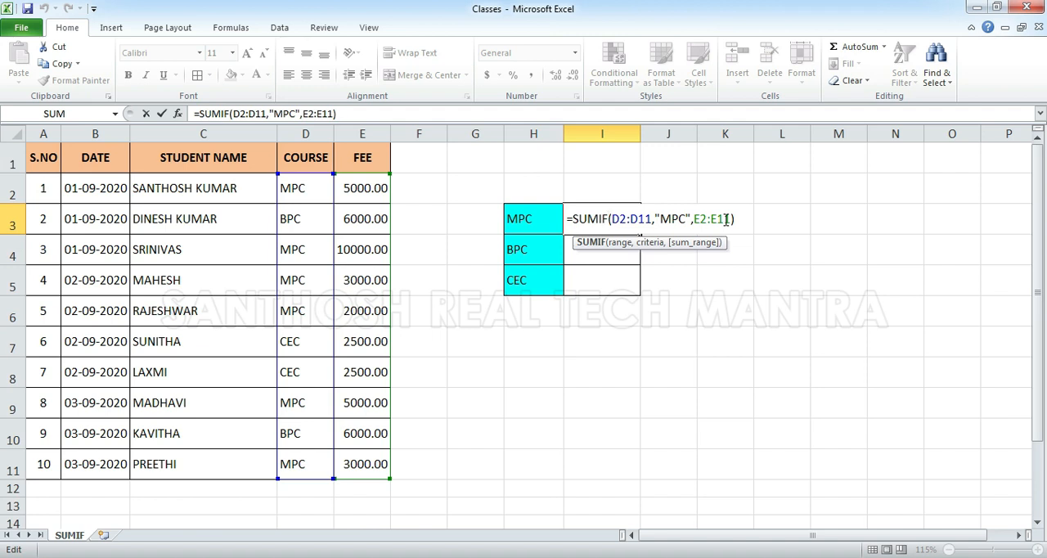
pyautogui.click(643, 221)
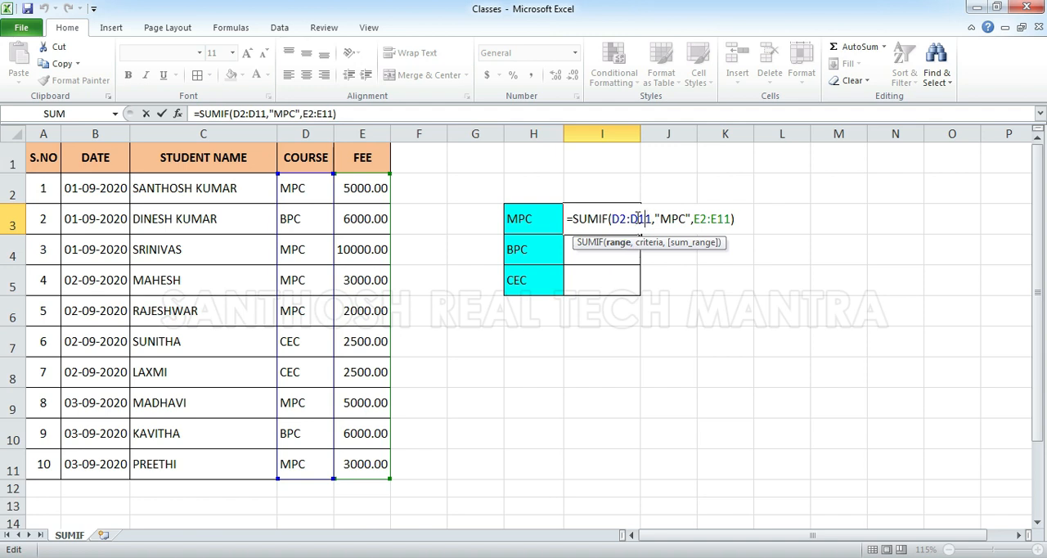
pyautogui.press('F2')
pyautogui.doubleClick(635, 215)
pyautogui.press('F4')
pyautogui.doubleClick(619, 218)
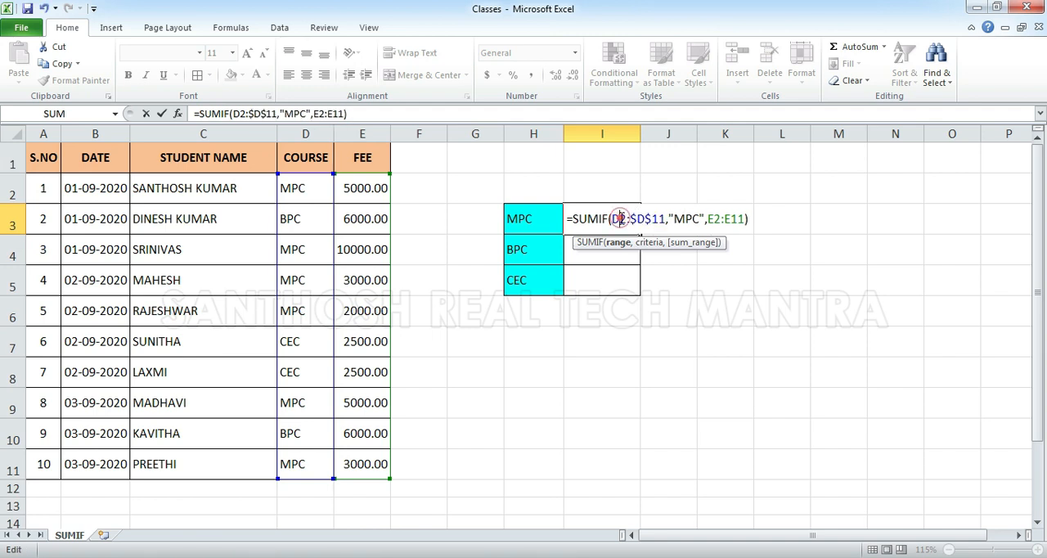
pyautogui.press('F4')
pyautogui.doubleClick(730, 218)
pyautogui.press('F4')
pyautogui.doubleClick(760, 218)
pyautogui.press('F4')
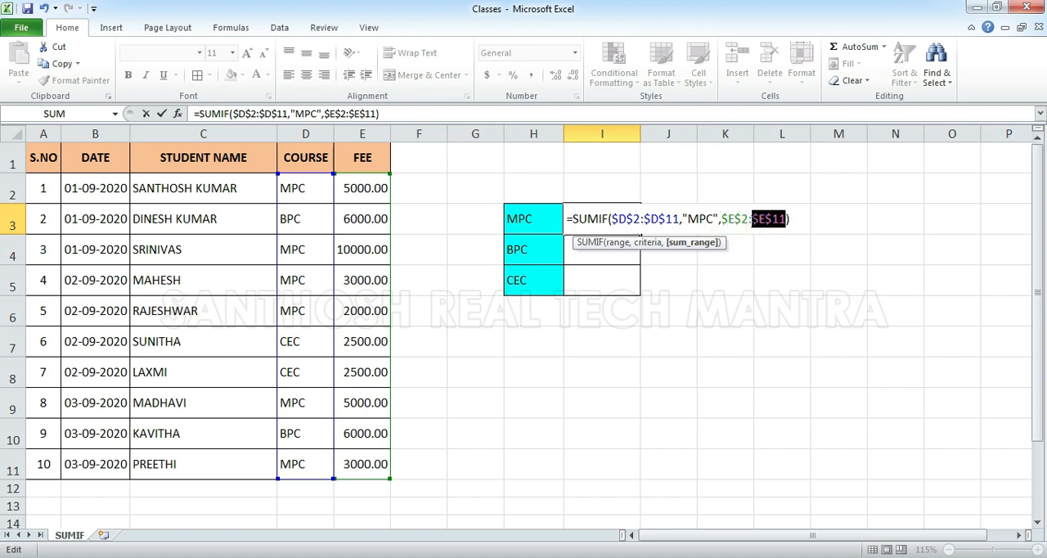
pyautogui.press('Return')
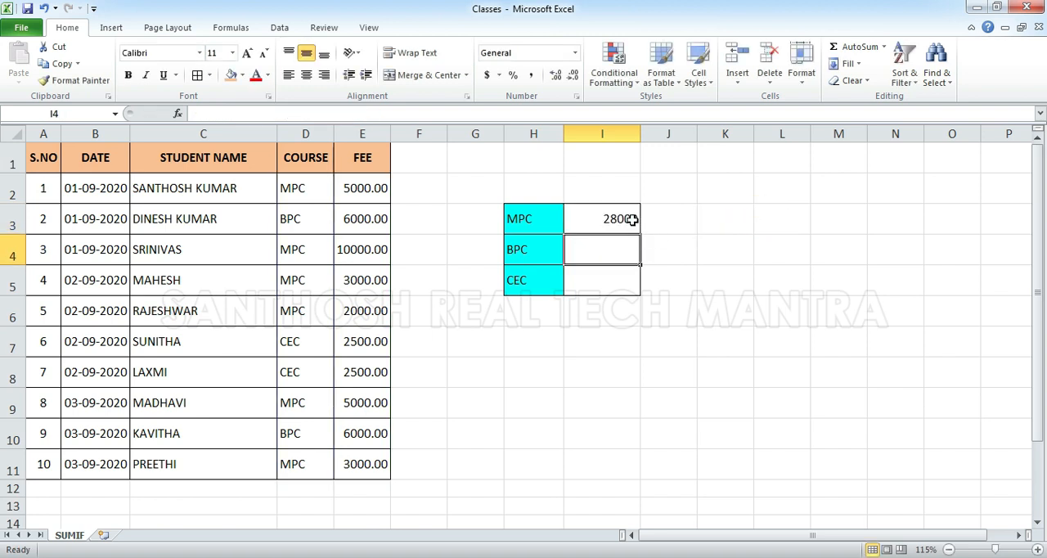
# Copy the MPC formula from I3 into I4:I5 for the BPC and CEC rows
pyautogui.click(632, 219)
pyautogui.hotkey('ctrl', 'c')
pyautogui.press('Down')
pyautogui.hotkey('shift', 'Down')
pyautogui.press('Return')
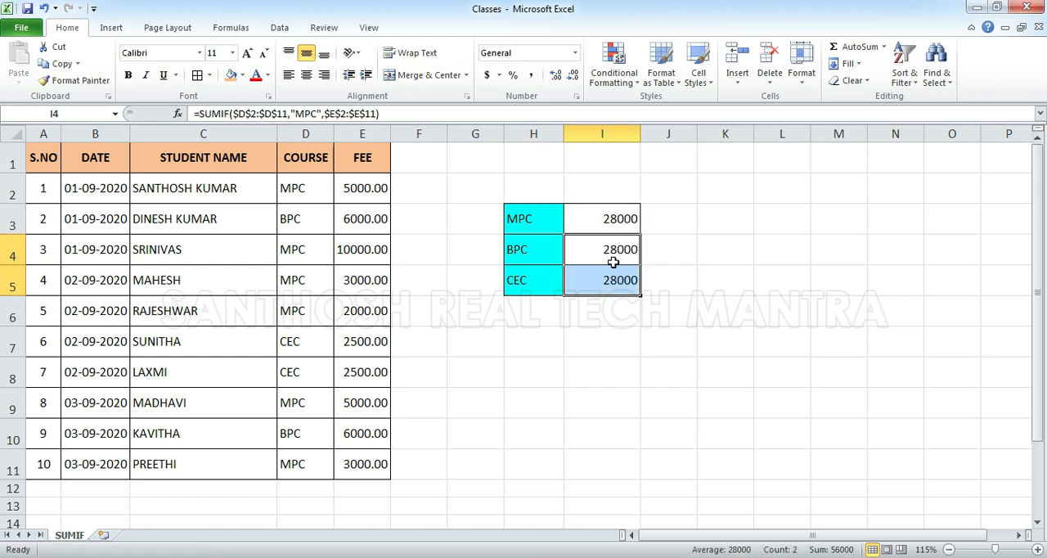
pyautogui.click(613, 253)
pyautogui.doubleClick(612, 247)
pyautogui.click(705, 251)
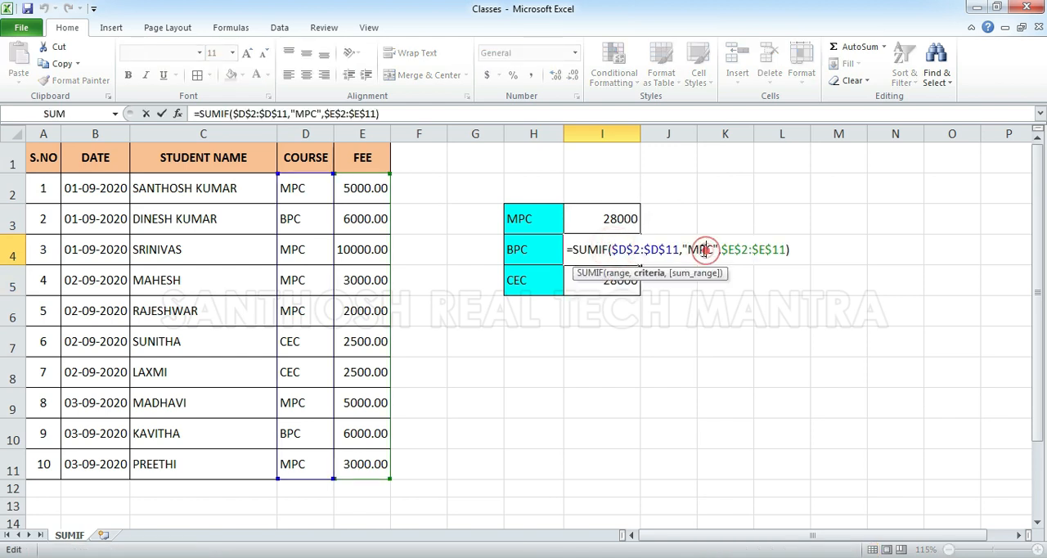
pyautogui.press('Escape')
pyautogui.doubleClick(621, 270)
pyautogui.press('Escape')
# Change the criterion in the I4 formula to "BPC", giving =SUMIF($D$2:$D$11,"BPC",$E$2:$E$11)
pyautogui.click(623, 249)
pyautogui.doubleClick(623, 250)
pyautogui.click(701, 249)
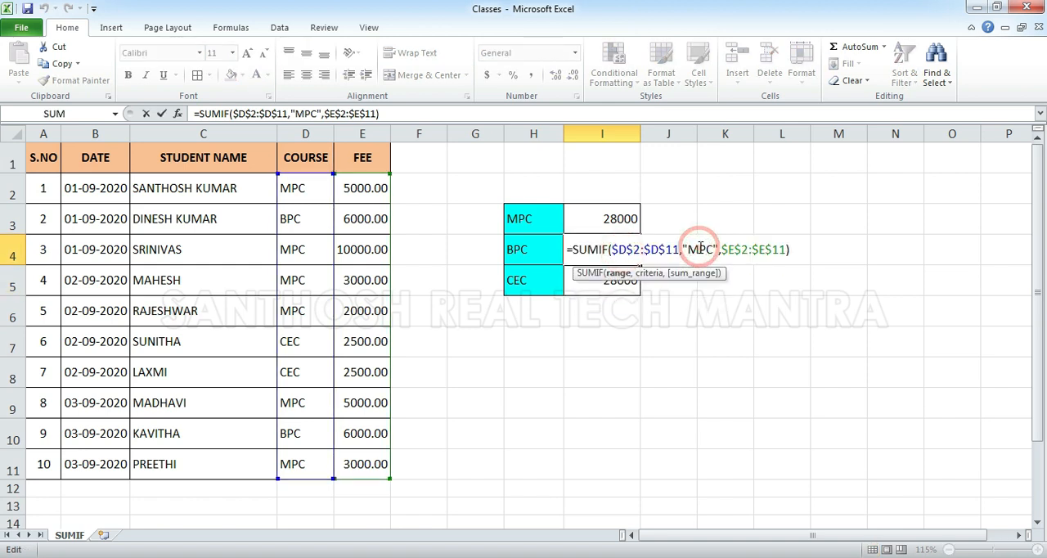
pyautogui.press('BackSpace')
pyautogui.write('B')
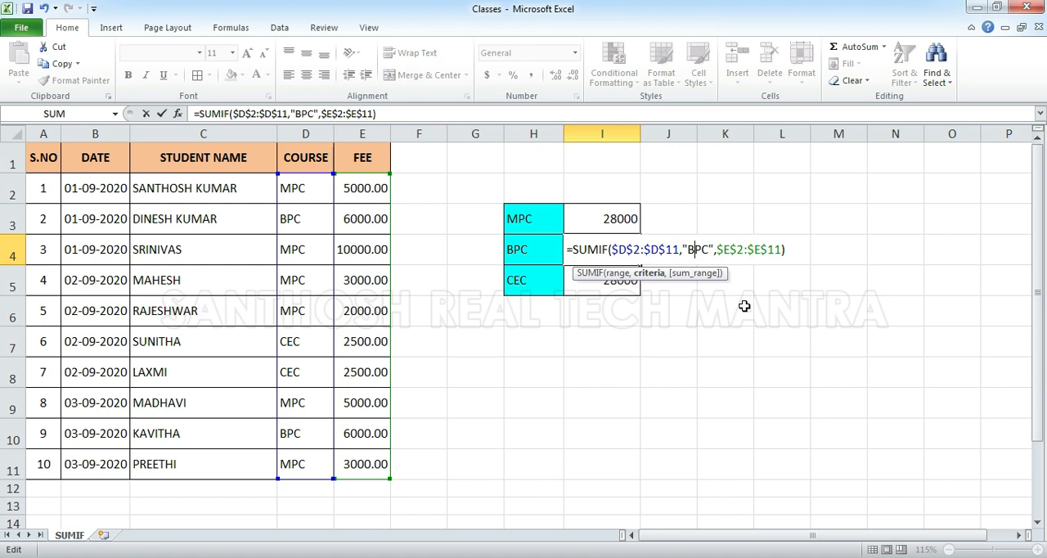
pyautogui.press('Return')
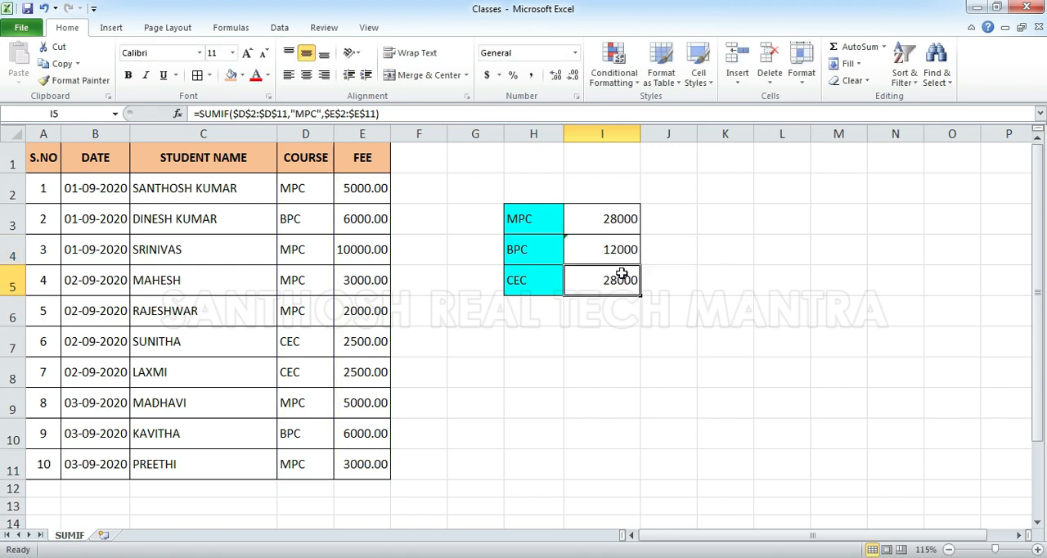
# Change the criterion in the I5 formula to "CEC", keeping the absolute course and fee ranges
pyautogui.press('F2')
pyautogui.press('Left')
pyautogui.press('Left')
pyautogui.press('Left')
pyautogui.press('Left')
pyautogui.press('Left')
pyautogui.press('Left')
pyautogui.press('Left')
pyautogui.press('Left')
pyautogui.press('Left')
pyautogui.press('Left')
pyautogui.press('Left')
pyautogui.press('Left')
pyautogui.press('Left')
pyautogui.press('Left')
pyautogui.press('Left')
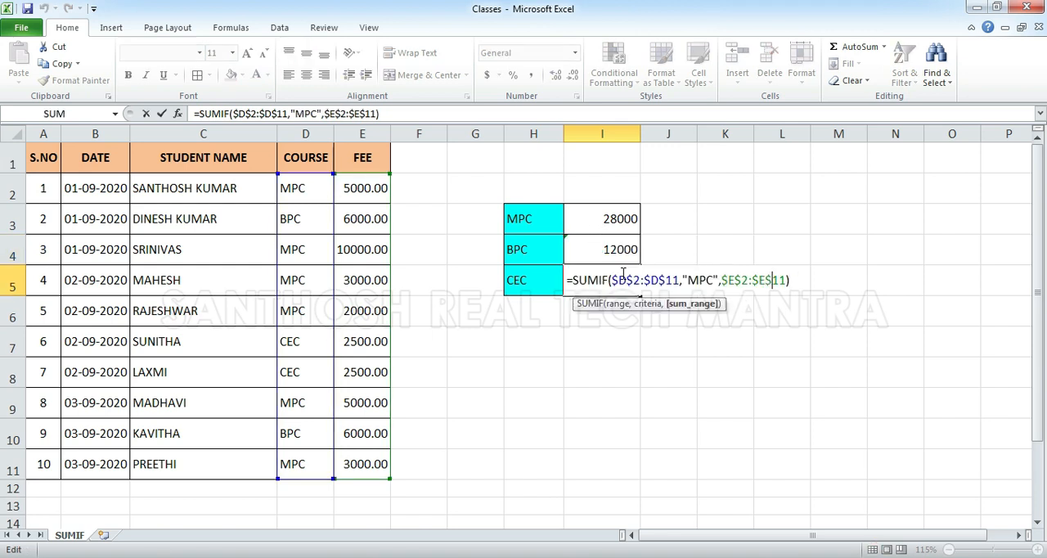
pyautogui.hotkey('shift', 'Left')
pyautogui.write('C')
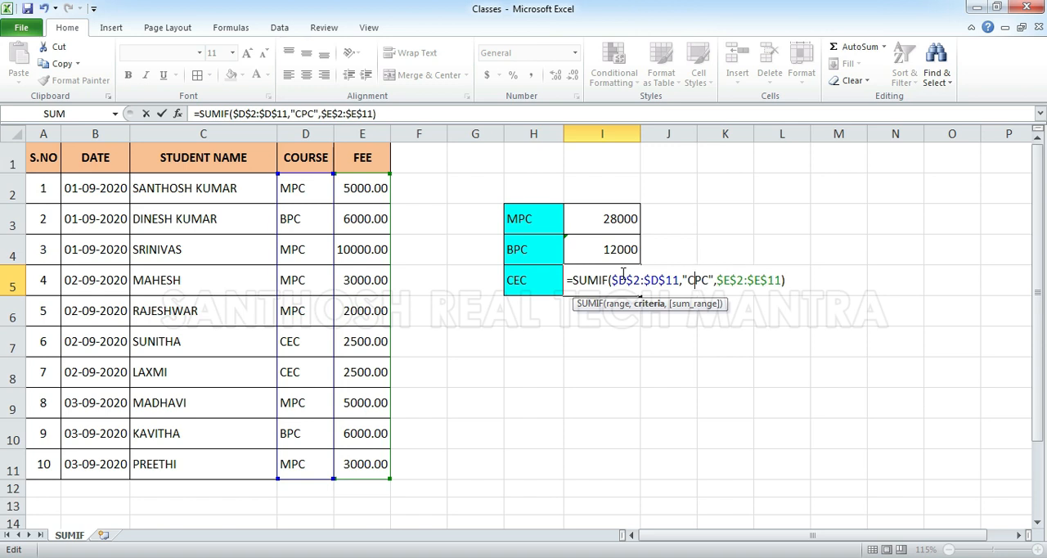
pyautogui.press('Delete')
pyautogui.write('E')
pyautogui.press('Return')
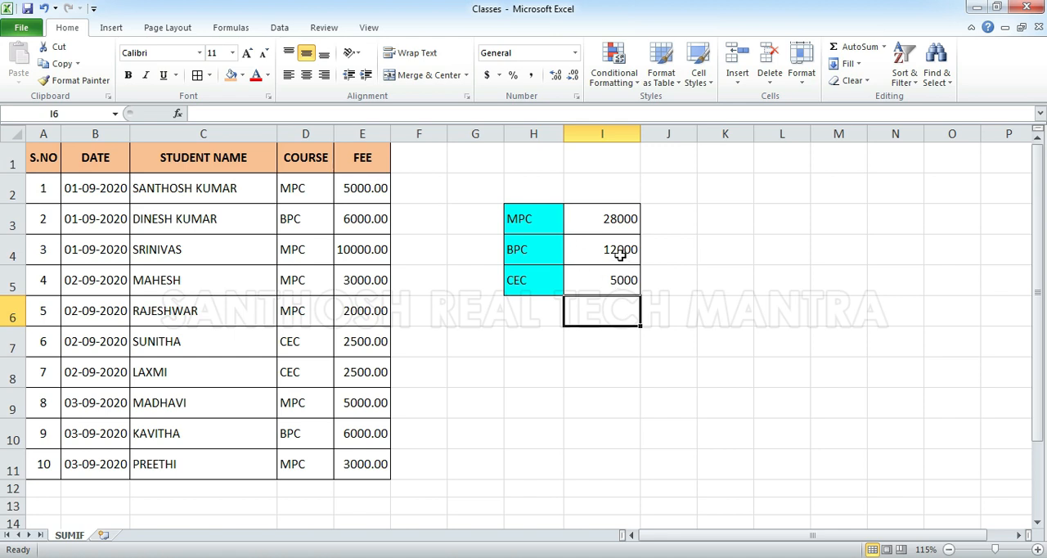
# Review the course total formulas in I3:I5, and clear the BPC and CEC totals in I4:I5
pyautogui.click(619, 249)
pyautogui.click(616, 271)
pyautogui.click(615, 218)
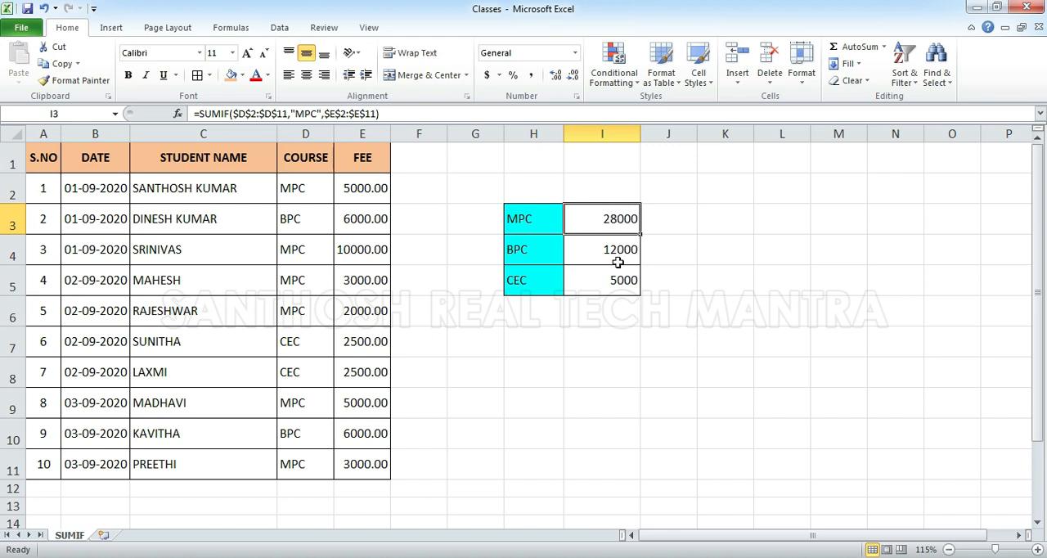
pyautogui.click(549, 215)
pyautogui.click(545, 252)
pyautogui.moveTo(626, 251); pyautogui.dragTo(629, 274)
pyautogui.press('Delete')
# Replace the "MPC" criterion in the I3 formula with a reference to H3, as =SUMIF($D$2:$D$11,H3,$E$2:$E$11)
pyautogui.click(626, 219)
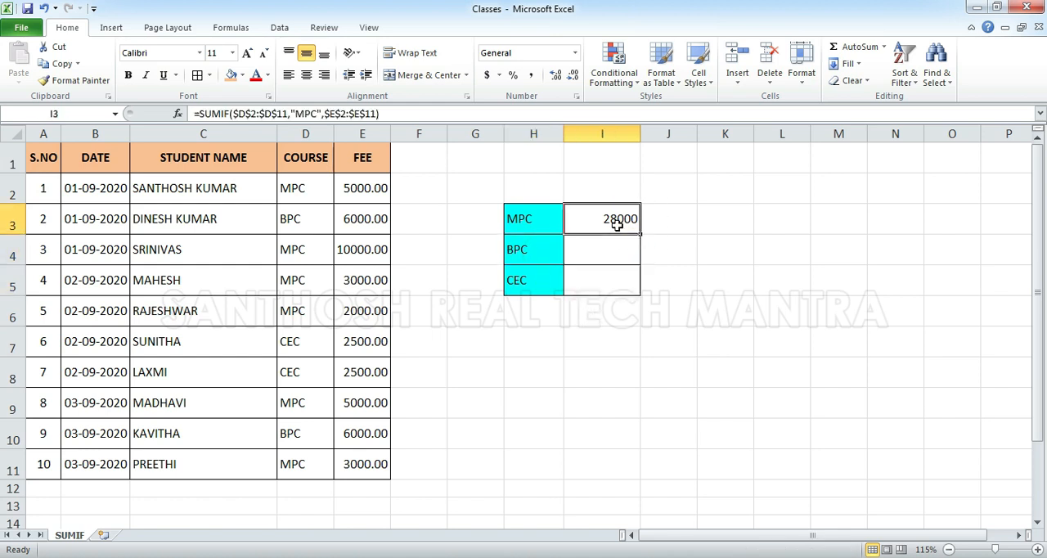
pyautogui.doubleClick(627, 219)
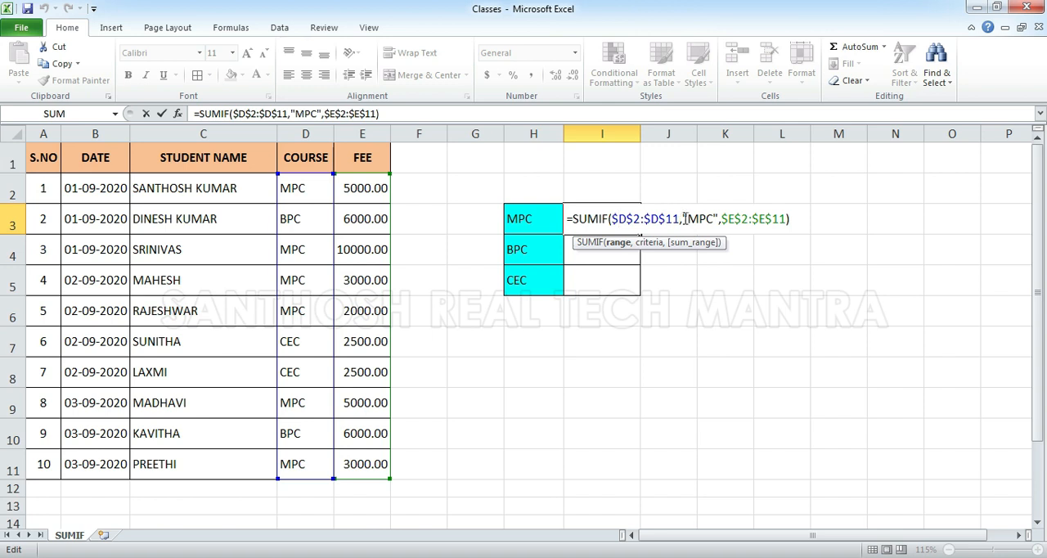
pyautogui.moveTo(682, 219); pyautogui.dragTo(718, 219)
pyautogui.press('Delete')
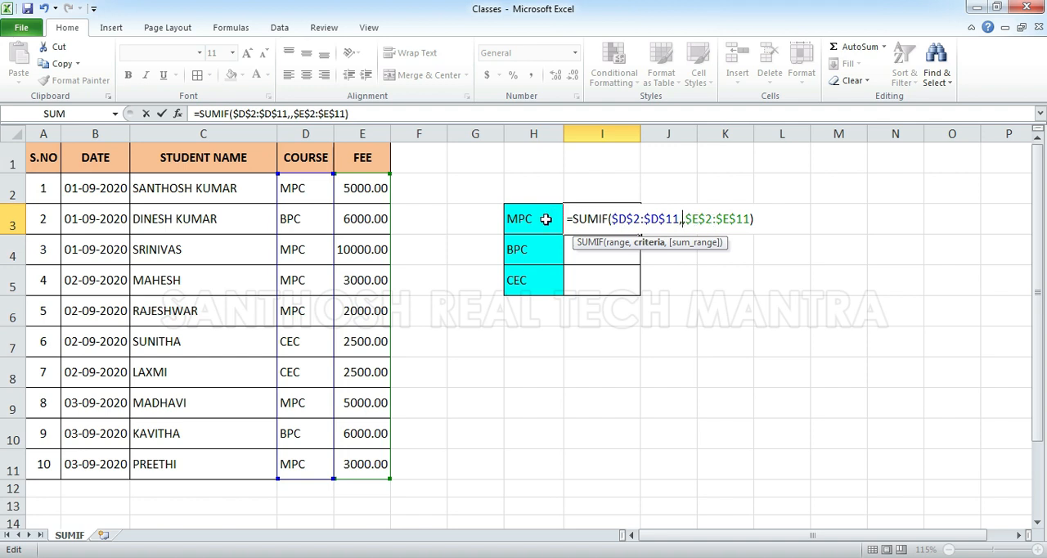
pyautogui.click(545, 219)
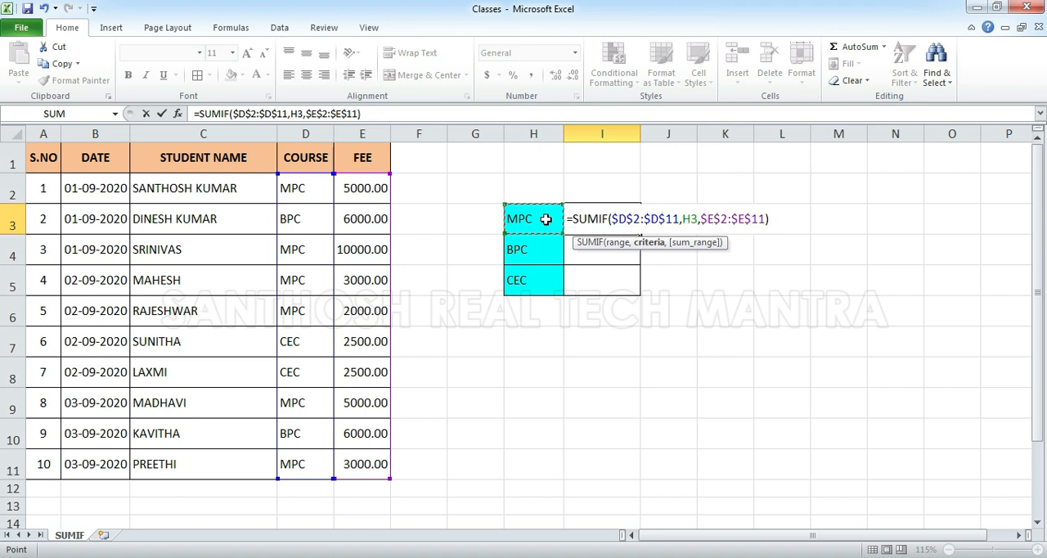
pyautogui.press('Return')
# Fill the cell-referenced SUMIF formula from I3 down into I4 and I5
pyautogui.hotkey('ctrl', 'd')
pyautogui.press('Down')
pyautogui.hotkey('ctrl', 'd')
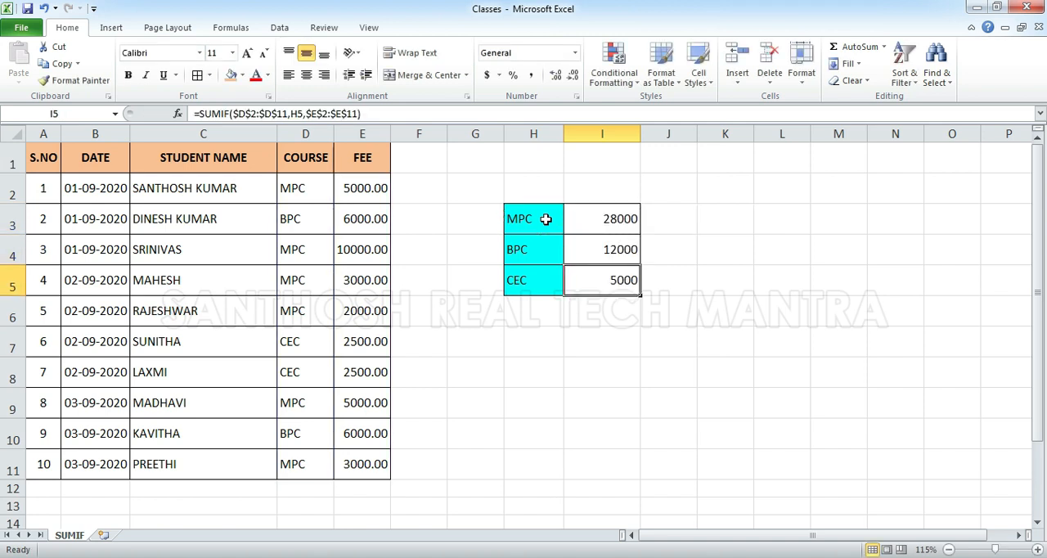
# Reorder the course labels by entering BPC in H3, CEC in H4 and MPC in H5 to test the formulas, and select H3:H5
pyautogui.click(554, 220)
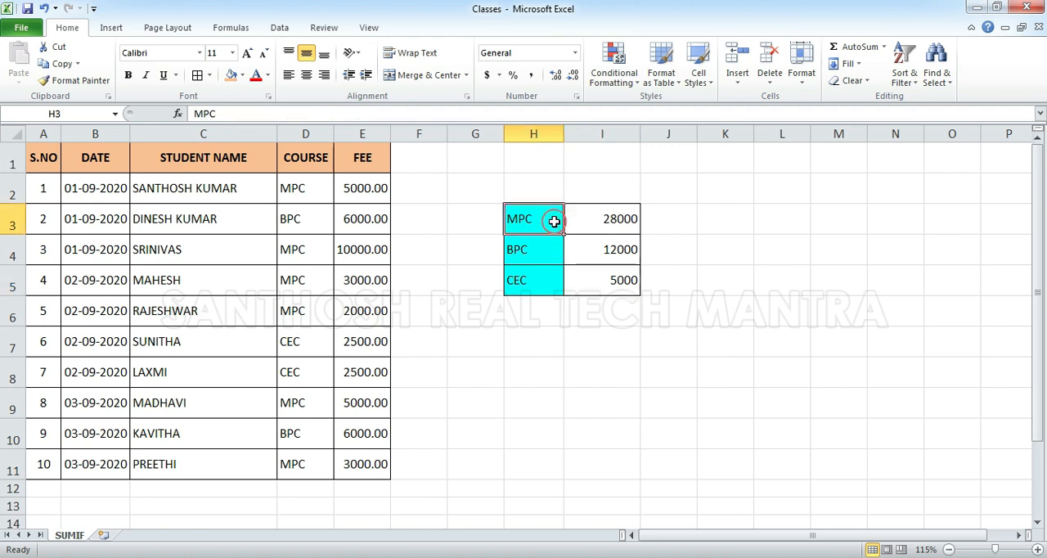
pyautogui.write('BPC')
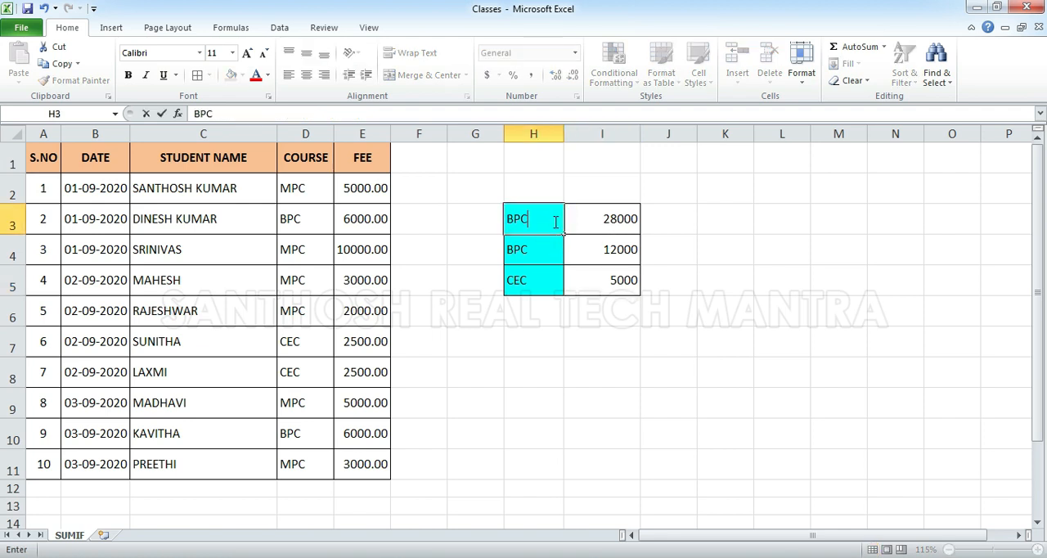
pyautogui.press('Return')
pyautogui.write('MP')
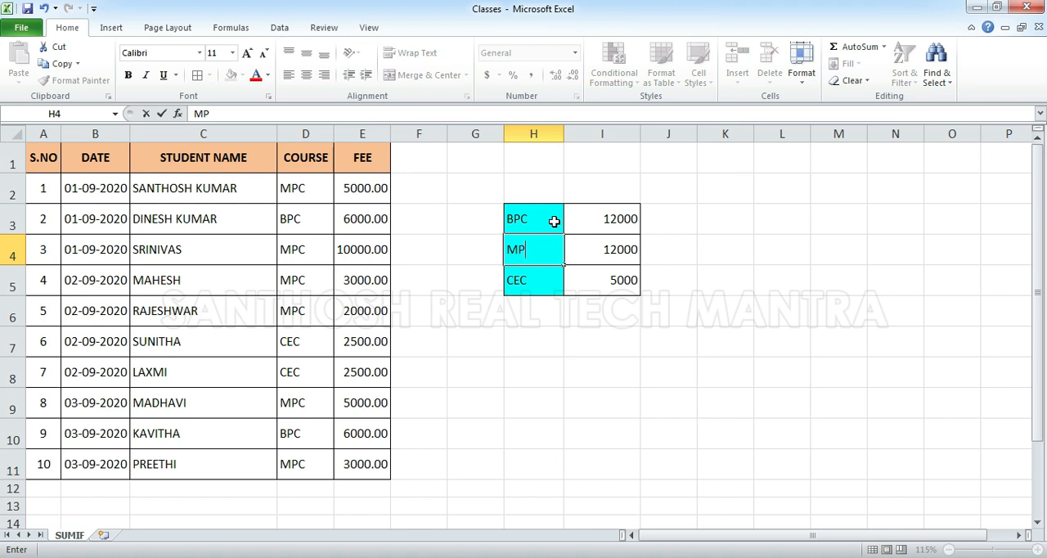
pyautogui.press('BackSpace')
pyautogui.press('BackSpace')
pyautogui.write('CEC')
pyautogui.press('Return')
pyautogui.write('MPC')
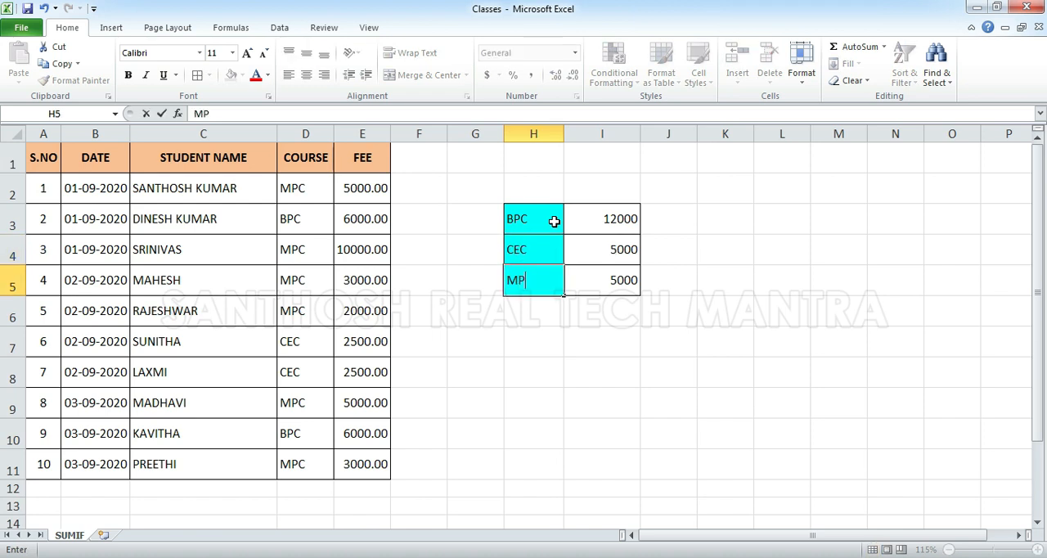
pyautogui.press('Return')
pyautogui.moveTo(554, 221); pyautogui.dragTo(554, 279)
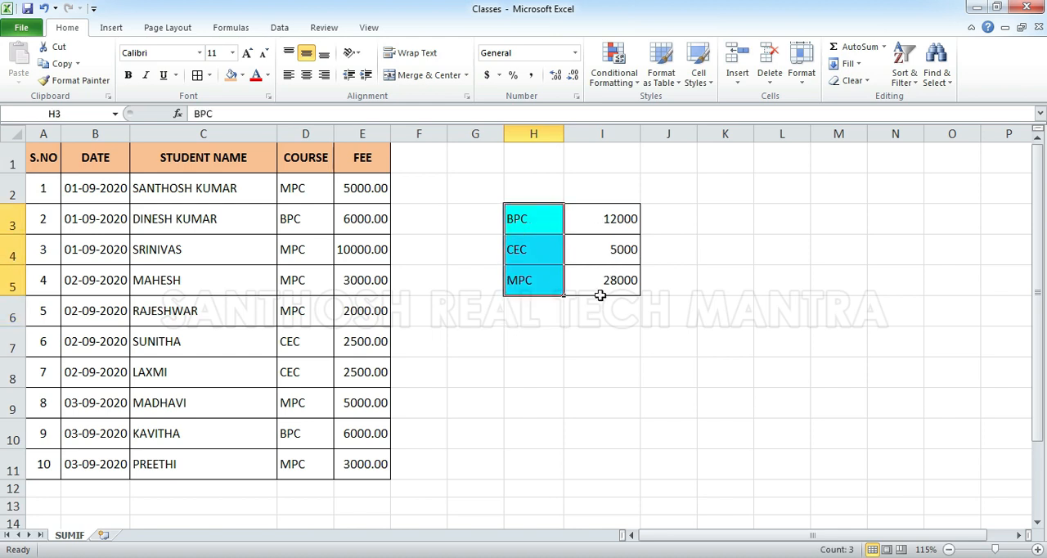